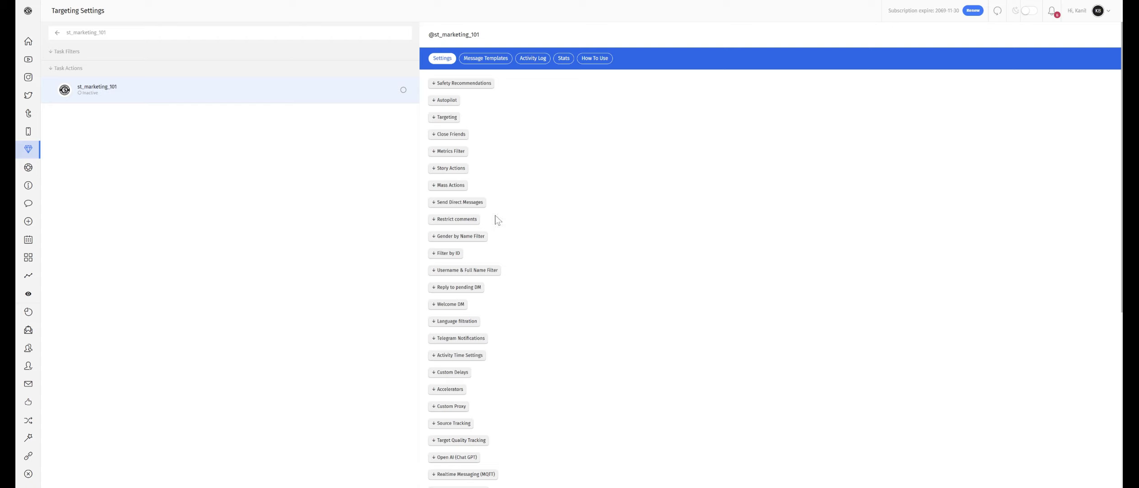
# Step: Open the Send Direct Messages settings and look at the available daily DM speed options
pyautogui.click(476, 204)
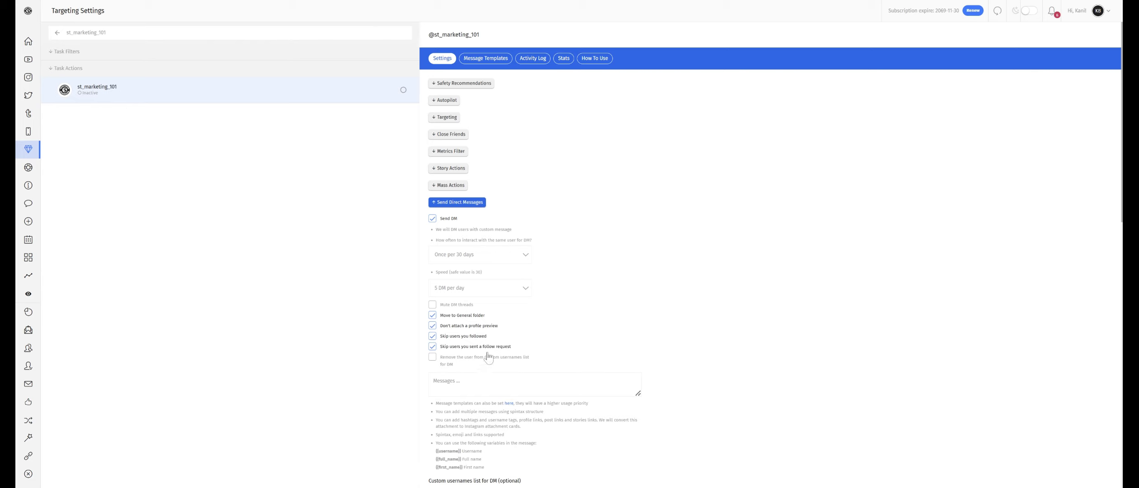
pyautogui.click(473, 289)
pyautogui.click(710, 255)
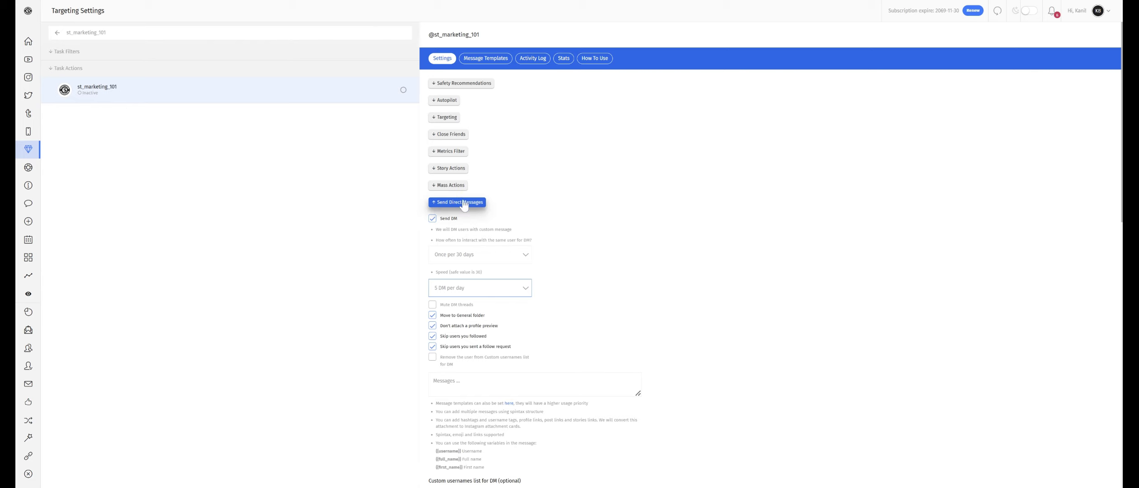
# Step: Write the direct message "Hello {{username}} , I found your profile while I was searching creators, would you like to test our product?"
pyautogui.click(474, 385)
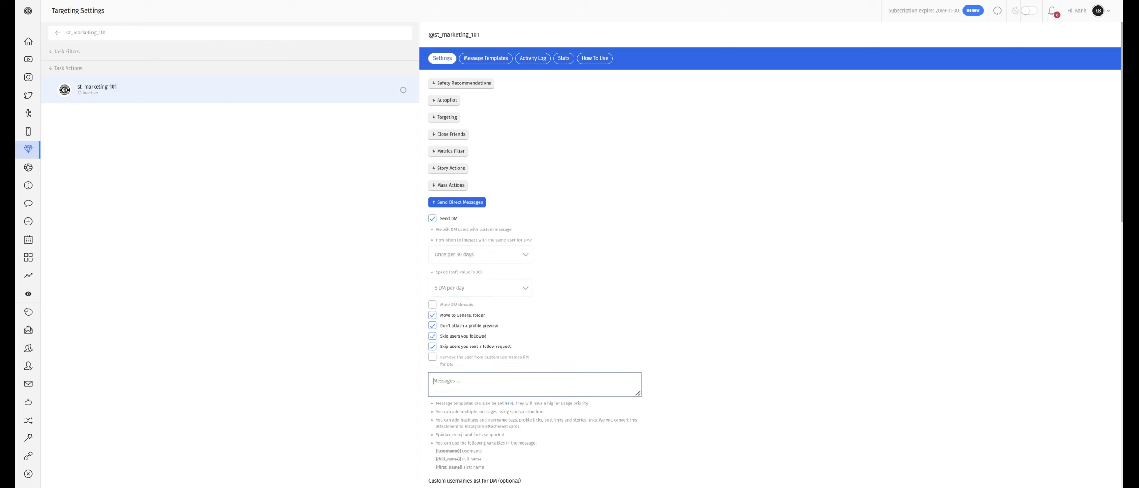
pyautogui.moveTo(435, 451); pyautogui.dragTo(462, 451)
pyautogui.hotkey('ctrl', 'c')
pyautogui.click(434, 381)
pyautogui.write('Hello')
pyautogui.hotkey('ctrl', 'v')
pyautogui.write(', I found your profile while I was searching creators, would you ')
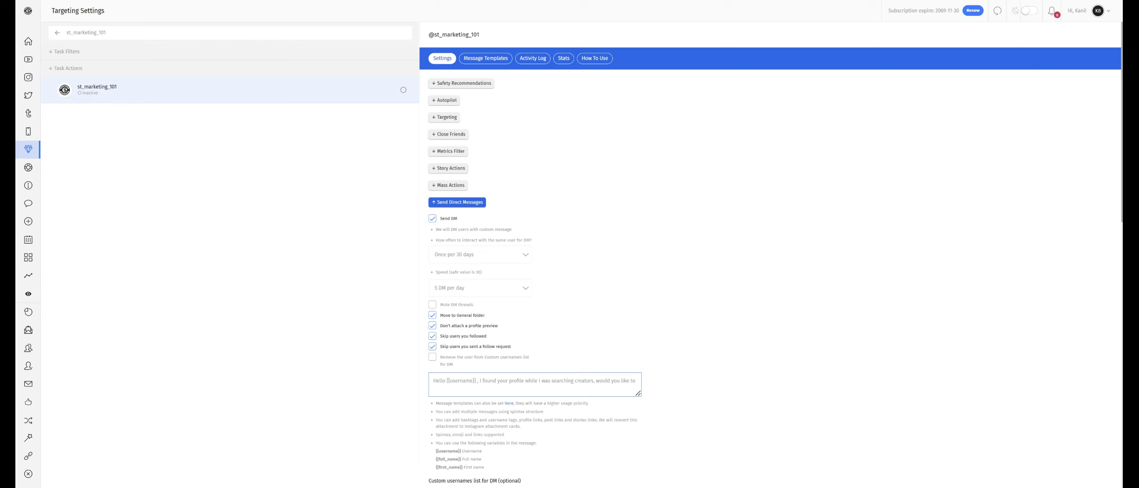
pyautogui.write('like to test our product?')
pyautogui.click(697, 365)
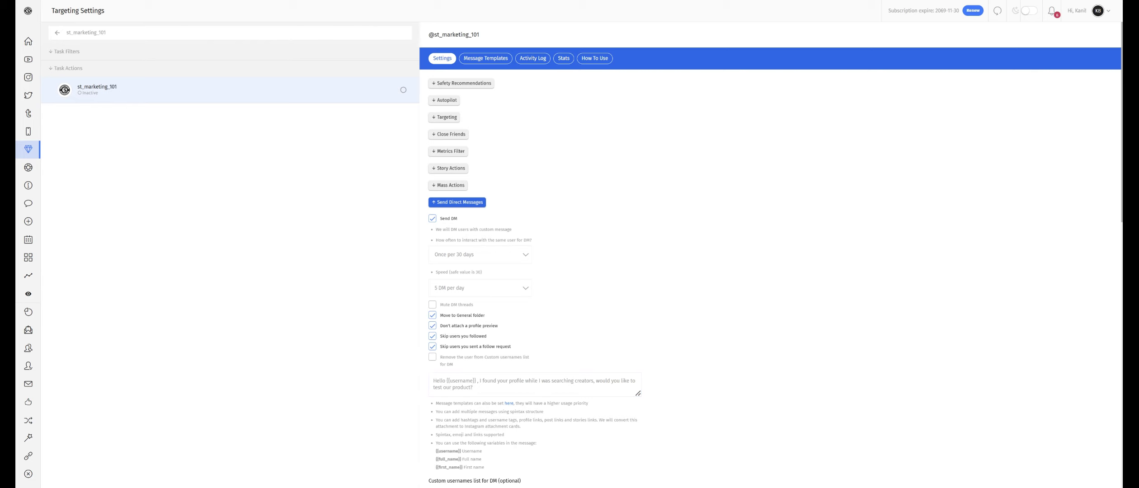
# Step: Examine the message variables and the optional custom usernames list for DM, and collapse the Send Direct Messages settings
pyautogui.scroll(-2, 520, 404)
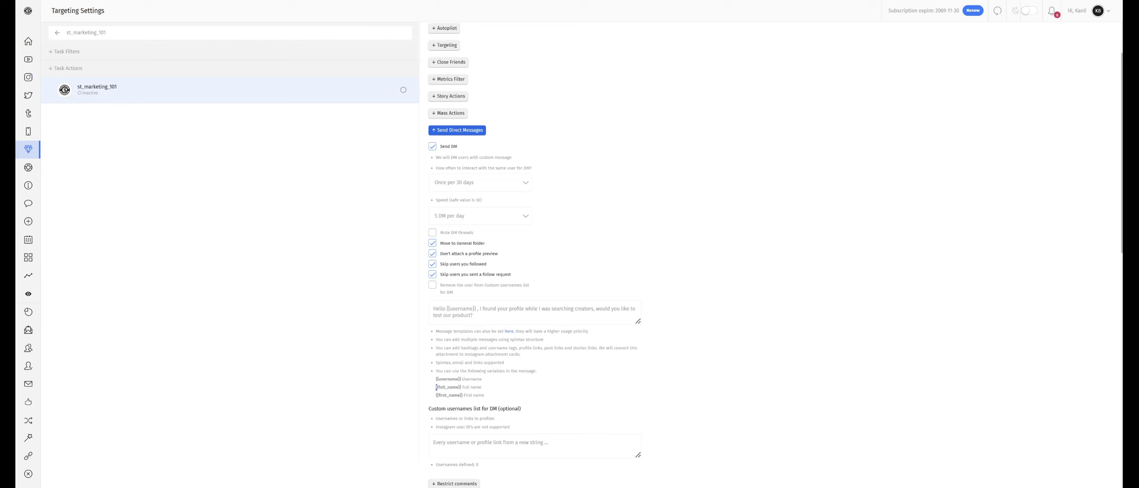
pyautogui.moveTo(435, 387); pyautogui.dragTo(490, 394)
pyautogui.scroll(-3, 467, 179)
pyautogui.scroll(3, 468, 179)
pyautogui.click(460, 131)
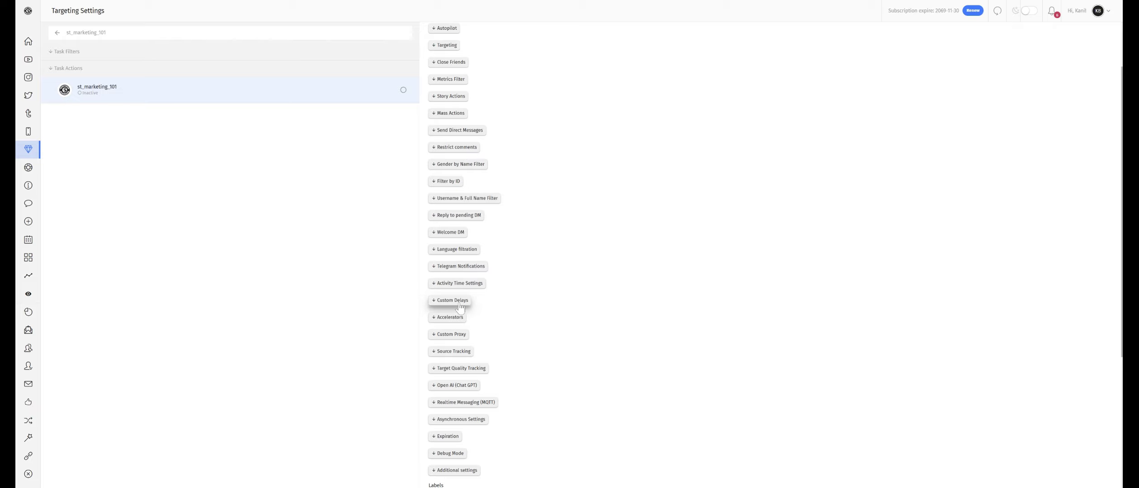
# Step: Expand the Reply to pending DM and Welcome DM settings and review their options
pyautogui.click(475, 216)
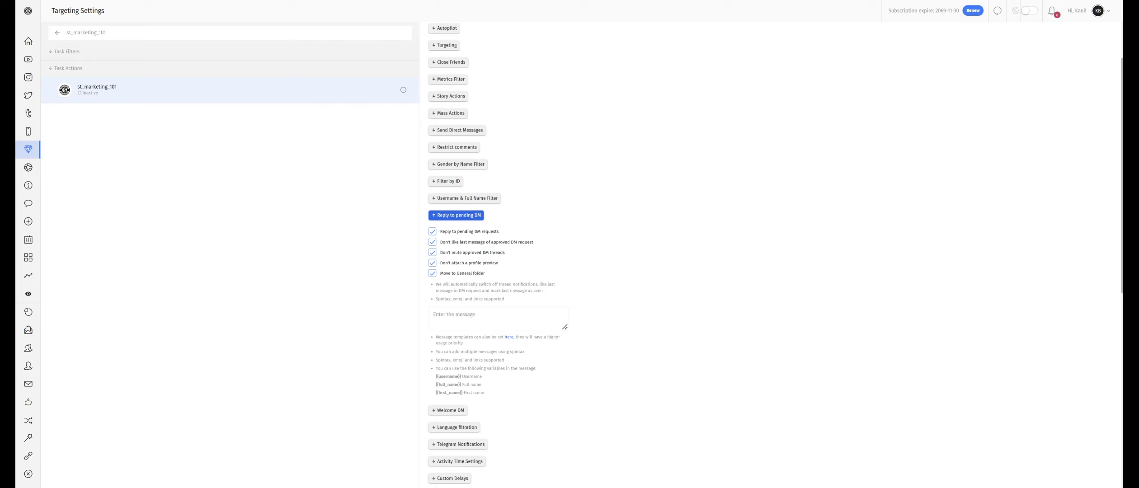
pyautogui.click(449, 410)
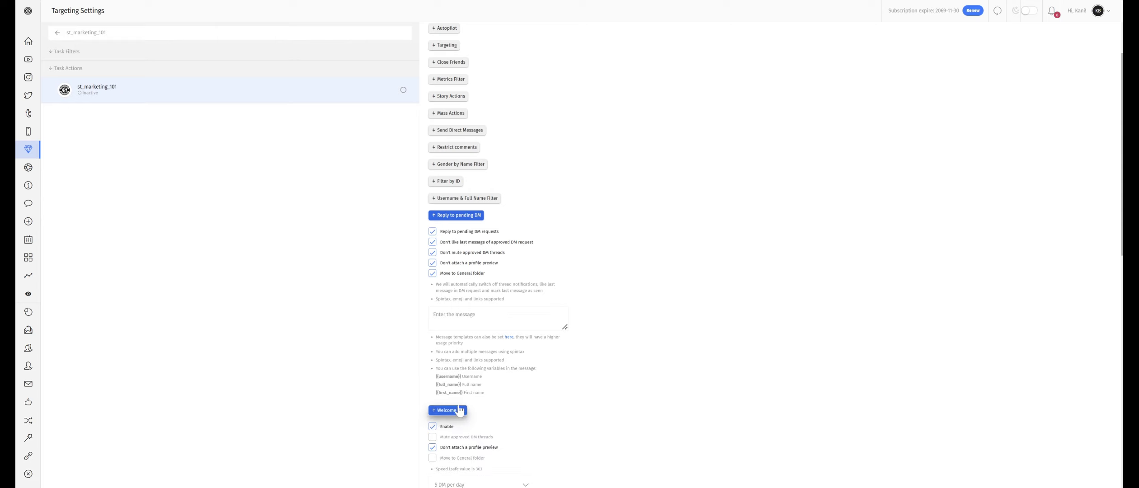
pyautogui.scroll(-2, 472, 378)
pyautogui.scroll(-4, 472, 364)
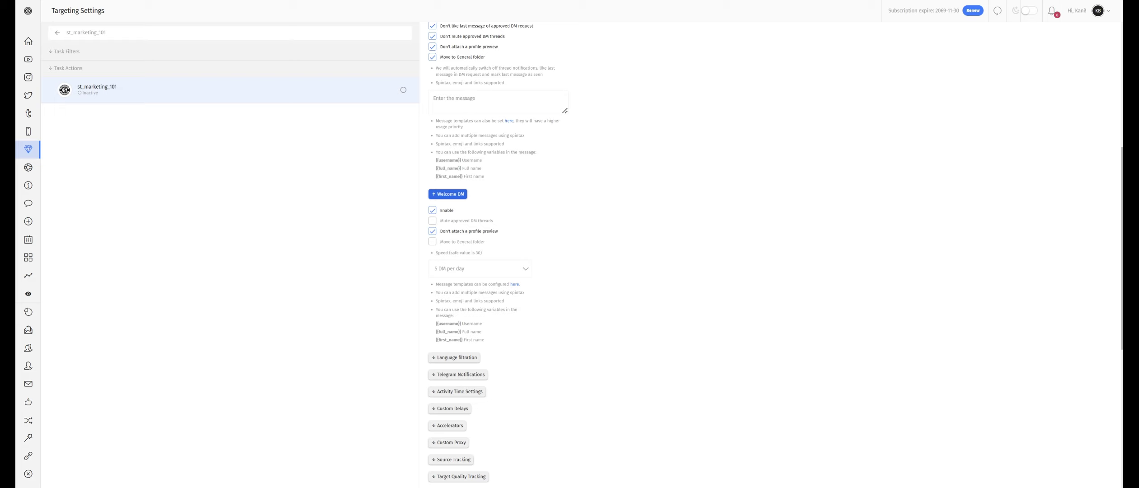
pyautogui.scroll(3, 491, 273)
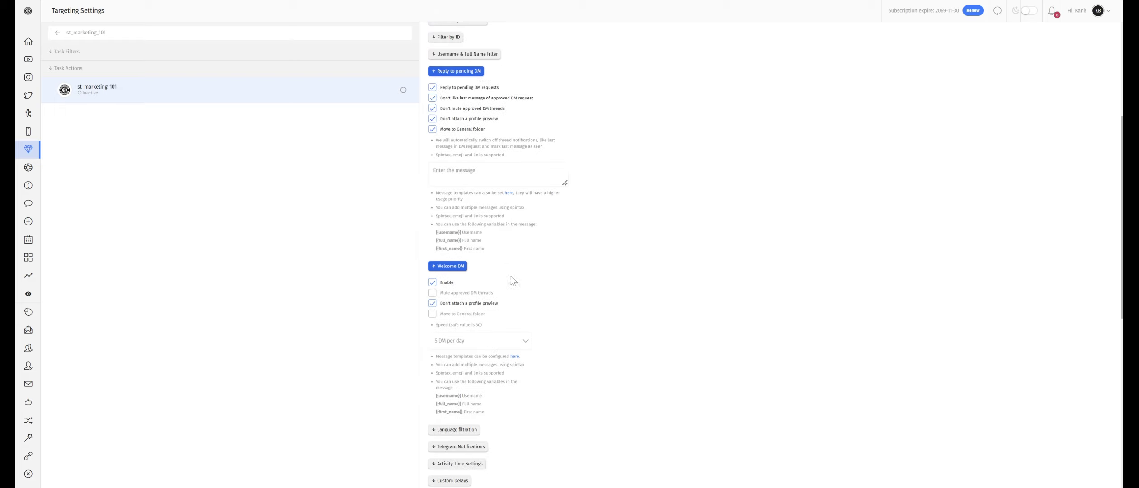
pyautogui.scroll(-2, 489, 375)
pyautogui.scroll(5, 499, 257)
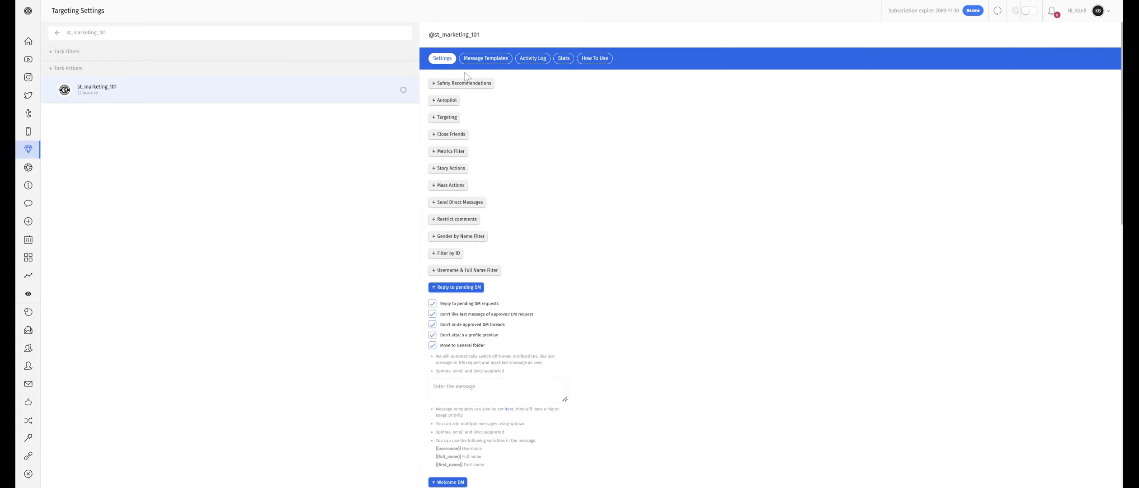
# Step: View the account's message templates and return to its targeting settings
pyautogui.click(485, 58)
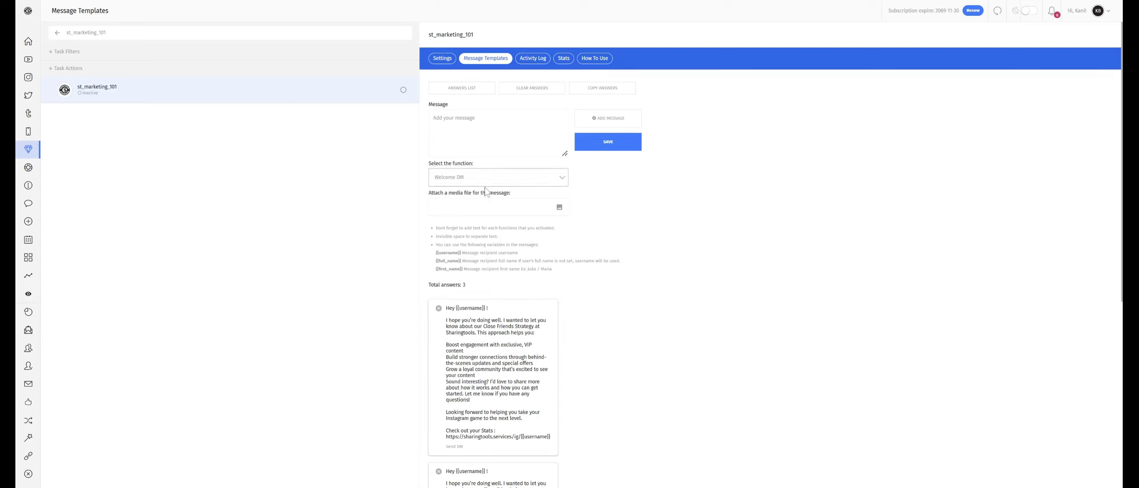
pyautogui.click(442, 59)
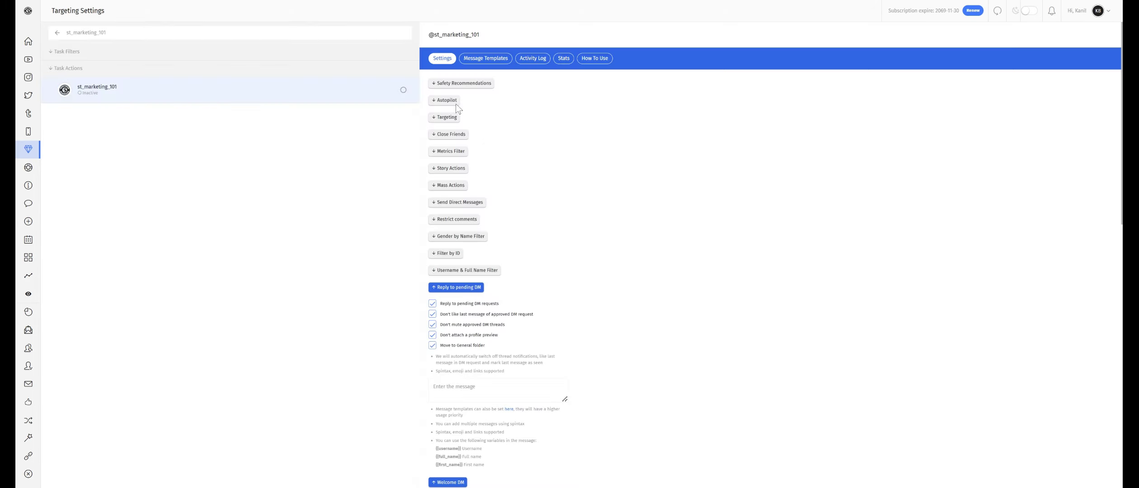
# Step: Add the keyword "marketing" as a Posts by Keyword (likers) target in the Targeting settings
pyautogui.click(449, 118)
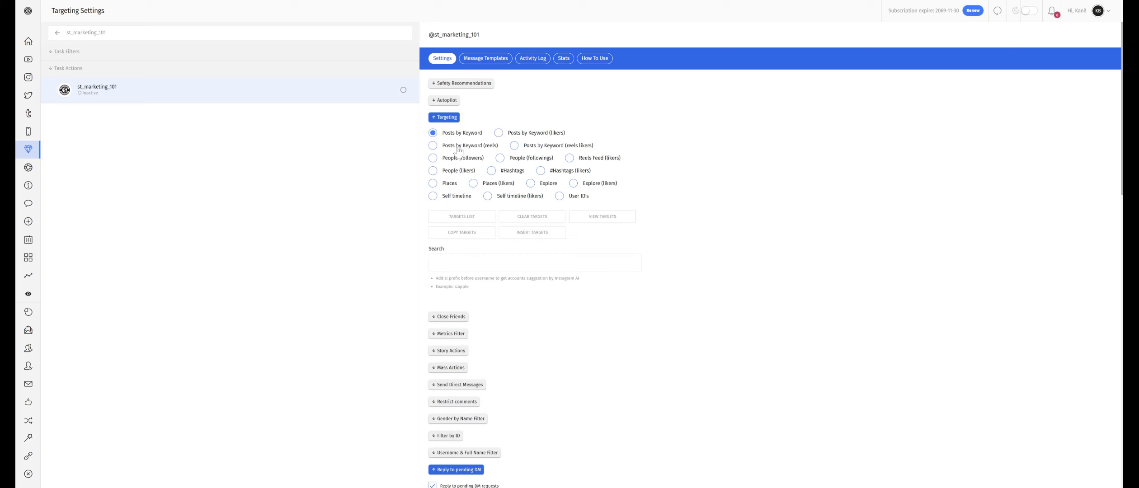
pyautogui.click(499, 134)
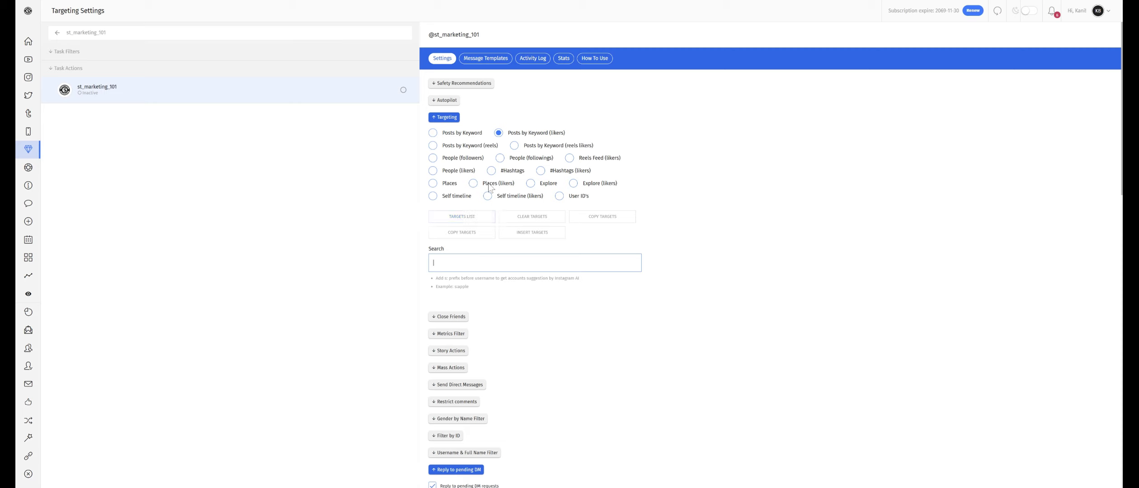
pyautogui.click(461, 134)
pyautogui.click(511, 132)
pyautogui.write('marketing')
pyautogui.press('Return')
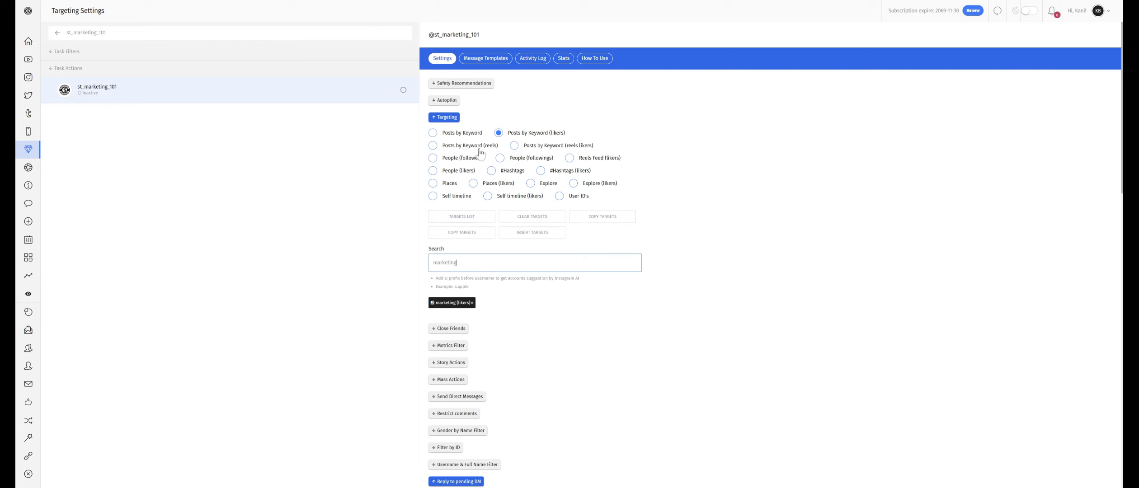
# Step: Switch the target type to People (followers) and search for "instagram coach"
pyautogui.hotkey('ctrl', 'a')
pyautogui.press('BackSpace')
pyautogui.click(466, 163)
pyautogui.write('instagram')
# Step: Check the task's status options and save the task settings with the Inactive status
pyautogui.scroll(-15, 524, 287)
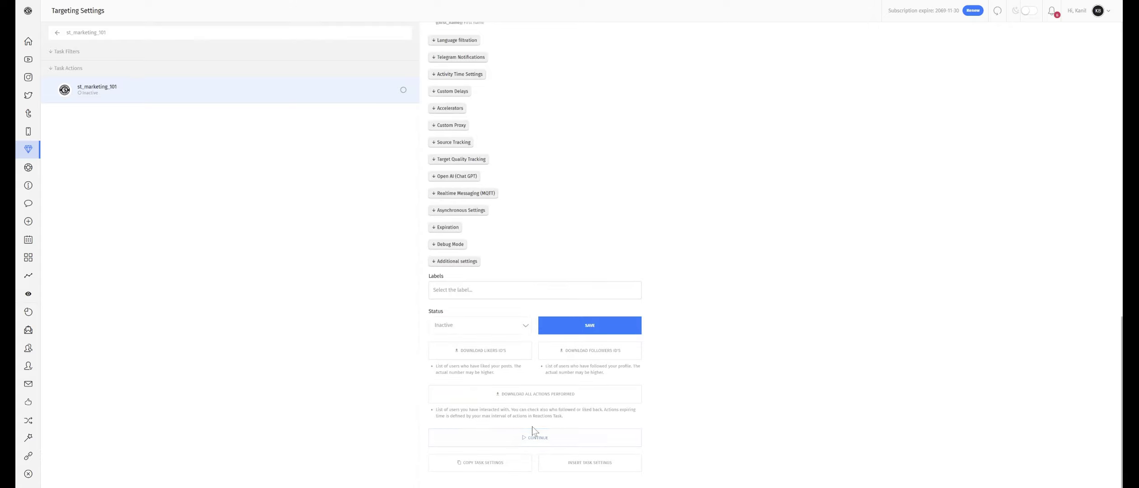
pyautogui.scroll(20, 565, 249)
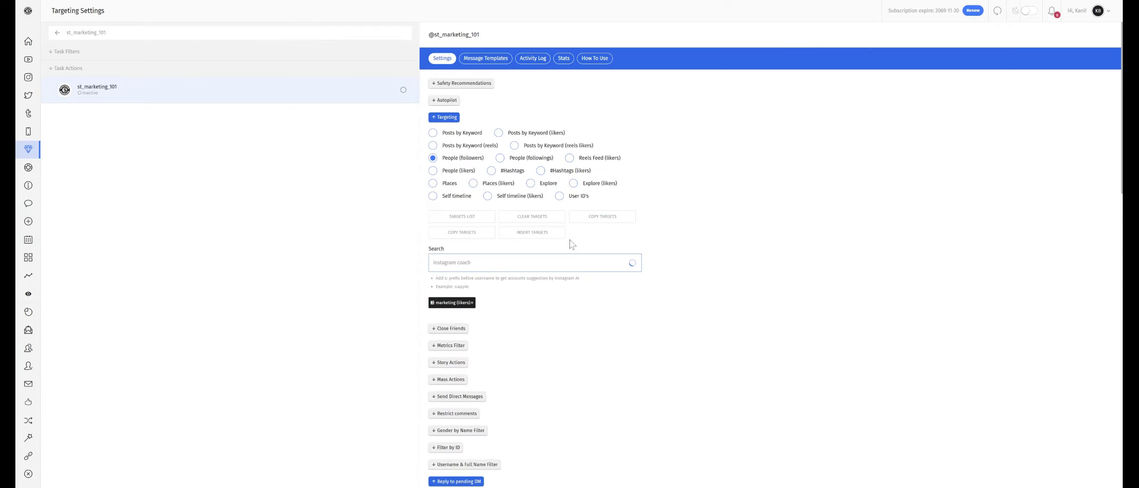
pyautogui.scroll(-15, 578, 302)
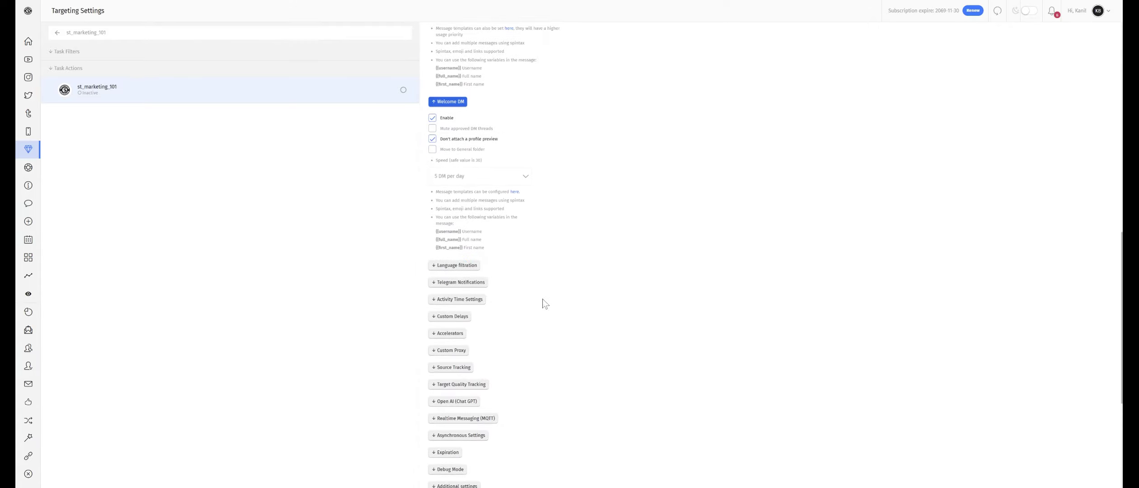
pyautogui.scroll(15, 544, 302)
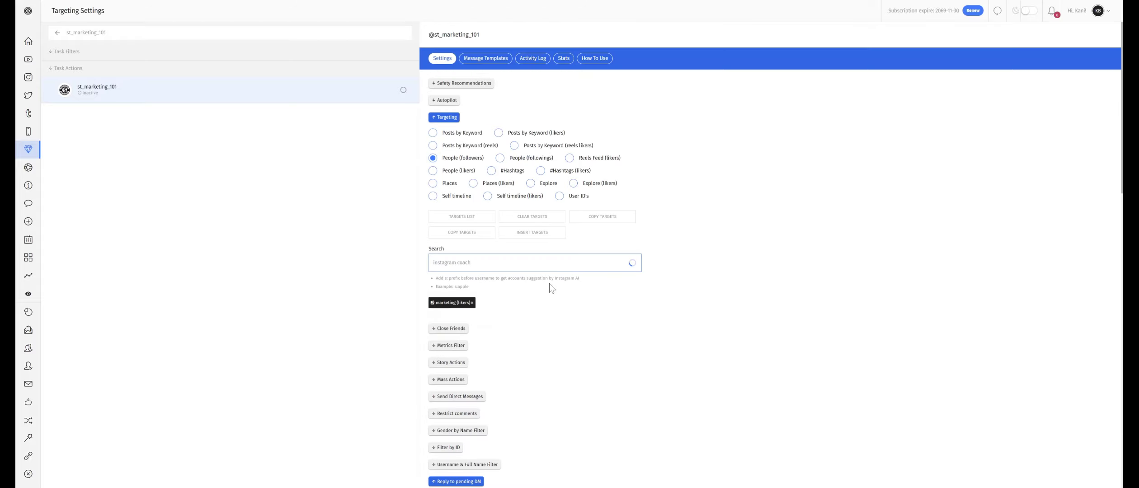
pyautogui.scroll(-15, 550, 285)
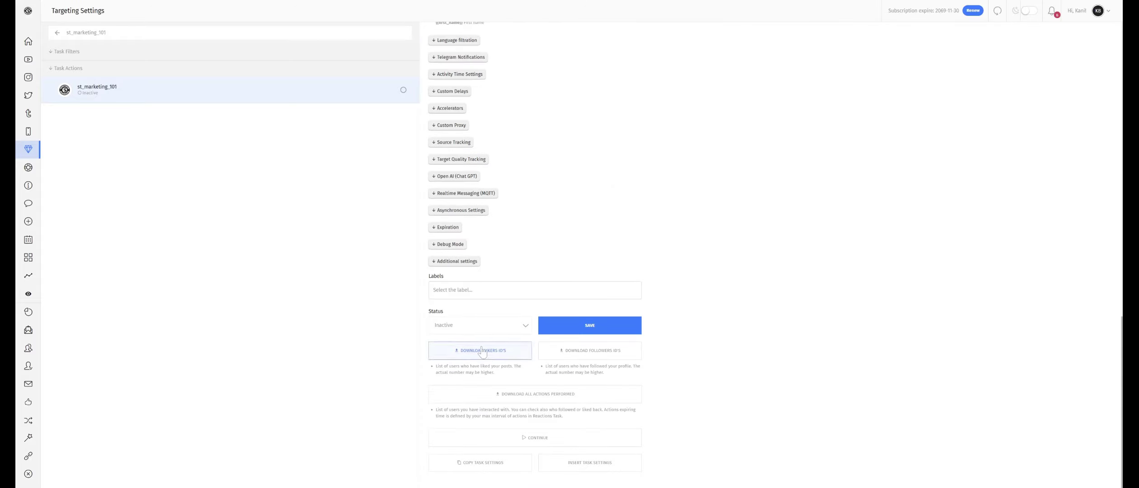
pyautogui.click(492, 325)
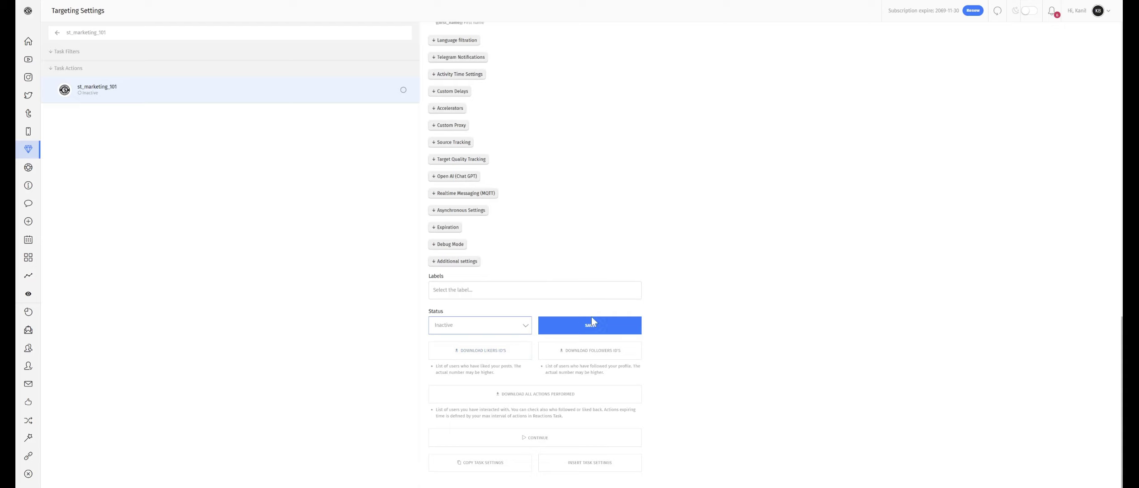
pyautogui.click(603, 327)
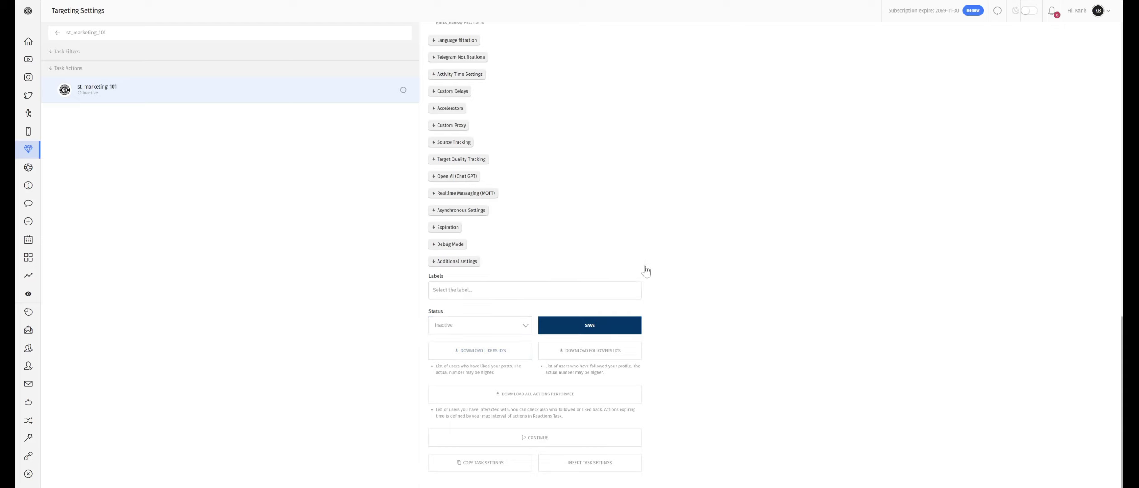